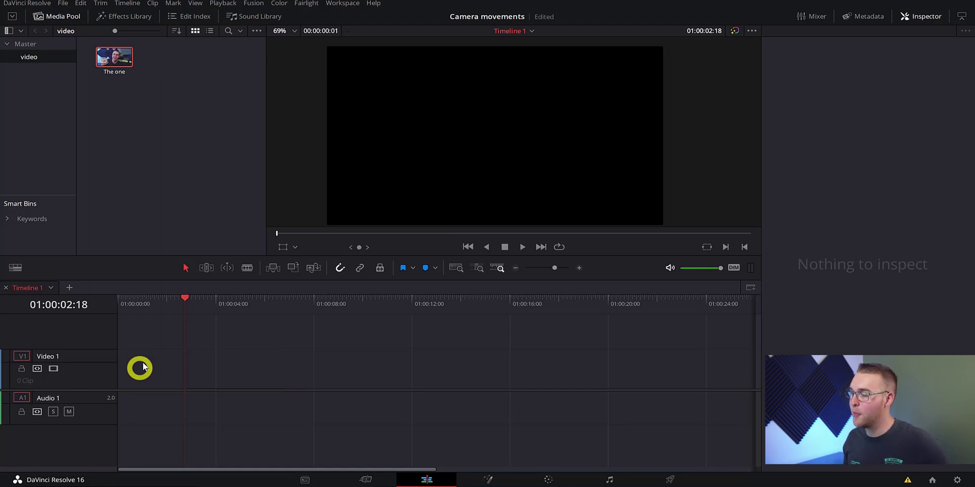
Step: Place the clip 'The one' from the Media Pool onto Video 1 of Timeline 1
drag(122, 59, 124, 370)
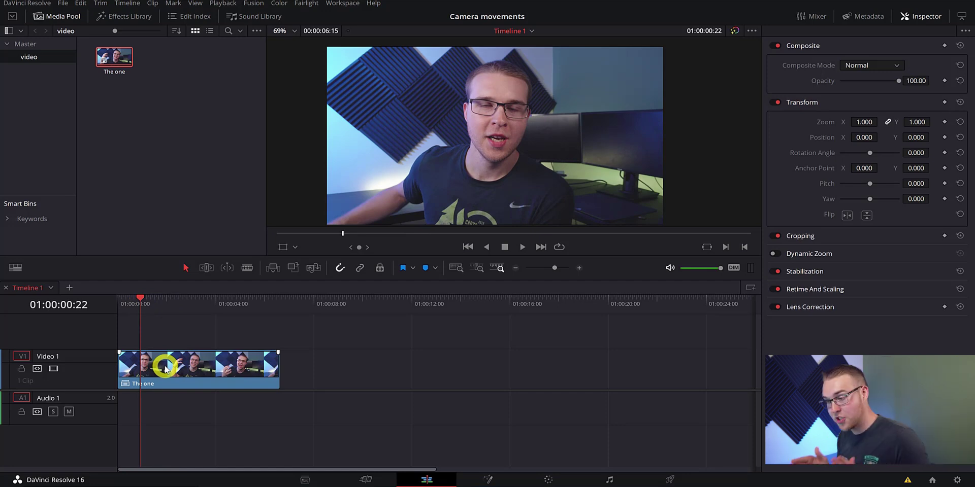
Step: Open the clip on the Fusion page and insert a Transform node between MediaIn1 and MediaOut1
click(488, 480)
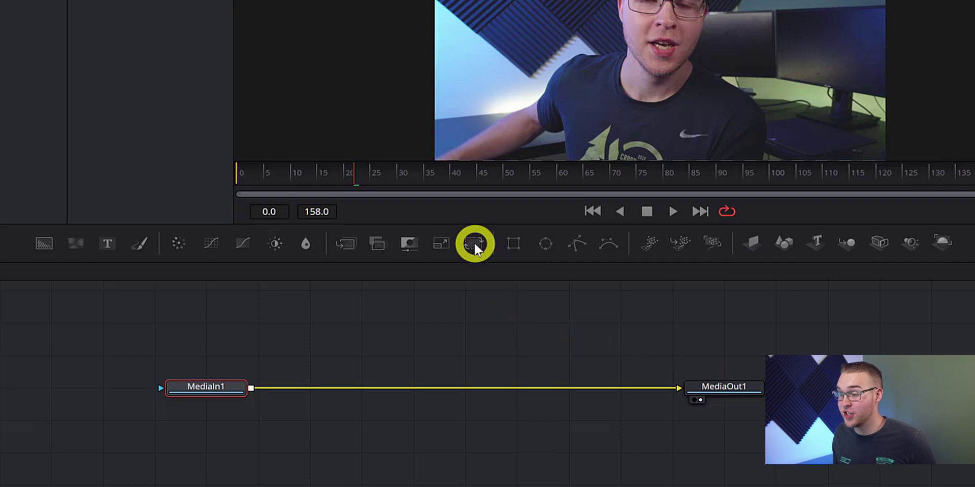
drag(474, 242, 383, 389)
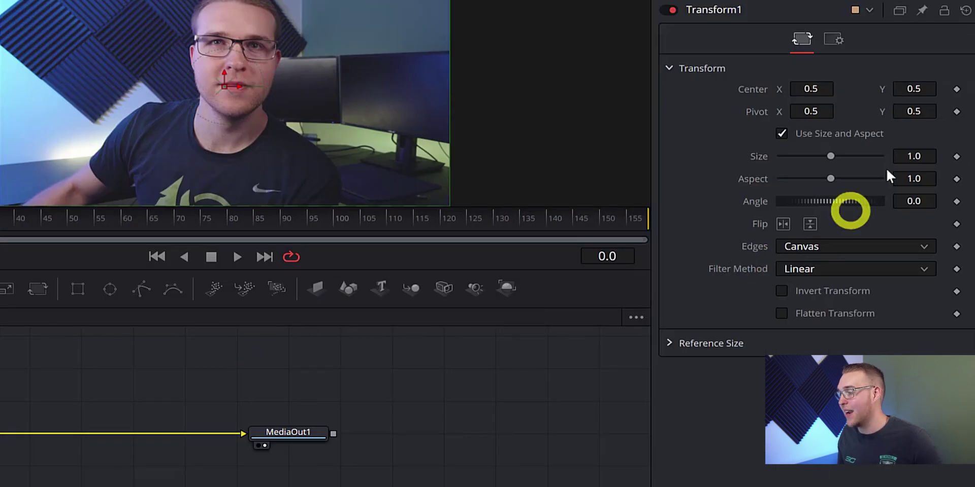
Step: Set starting keyframes on Transform1's Center and Size at frame 0
click(956, 90)
click(956, 156)
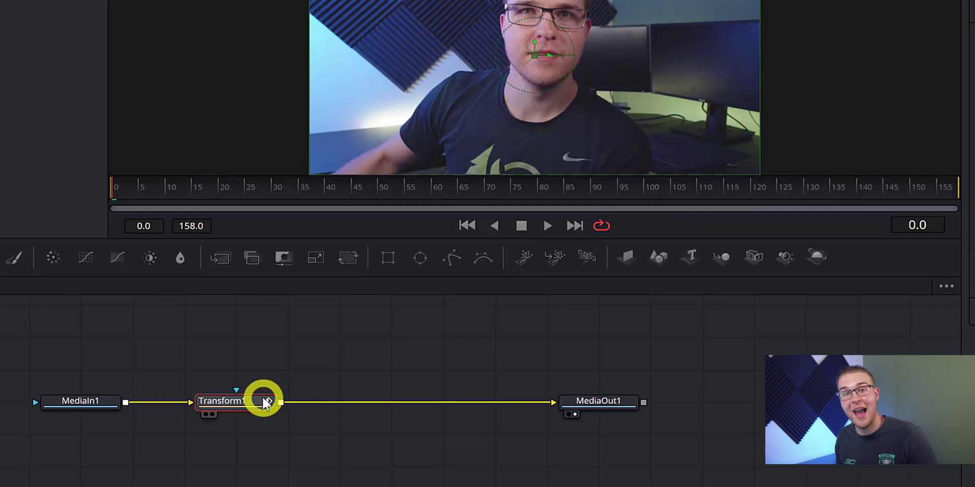
key(space)
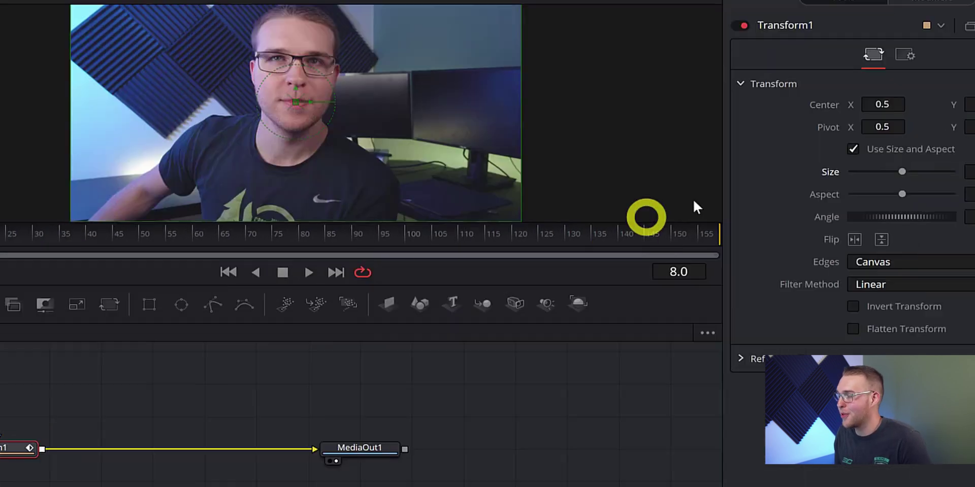
Step: At frame 8, zoom to Size 1.4 and lower Center Y to 0.327
click(908, 188)
key(BackSpace)
text(4)
key(Return)
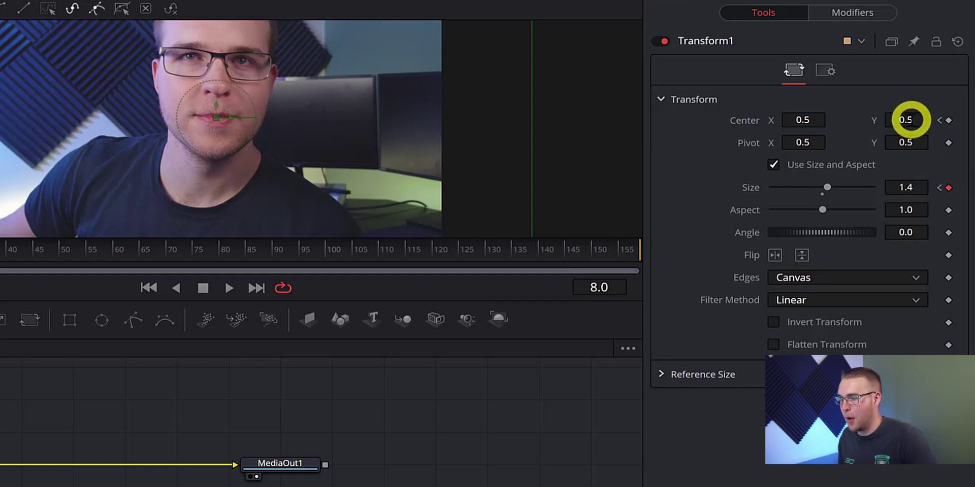
mouse_move(909, 120)
mouse_down()
mouse_move(757, 142)
mouse_move(909, 118)
mouse_up()
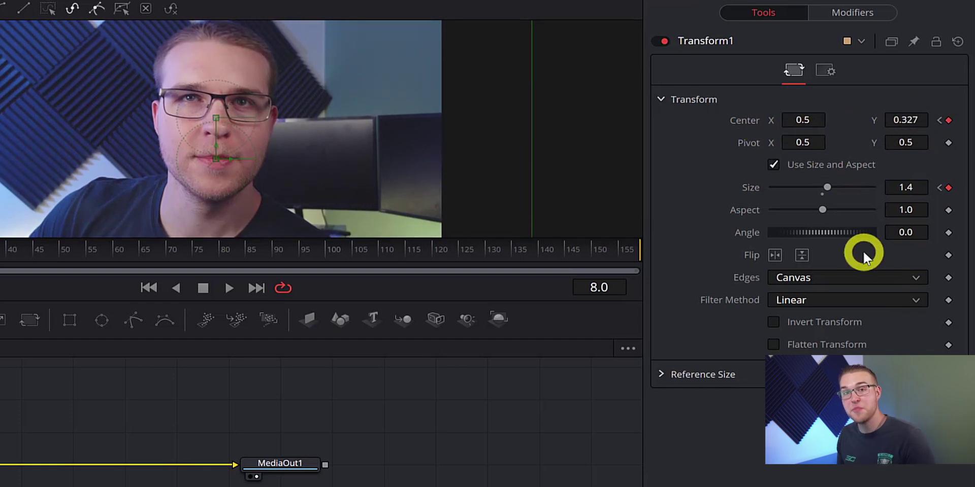
key(space)
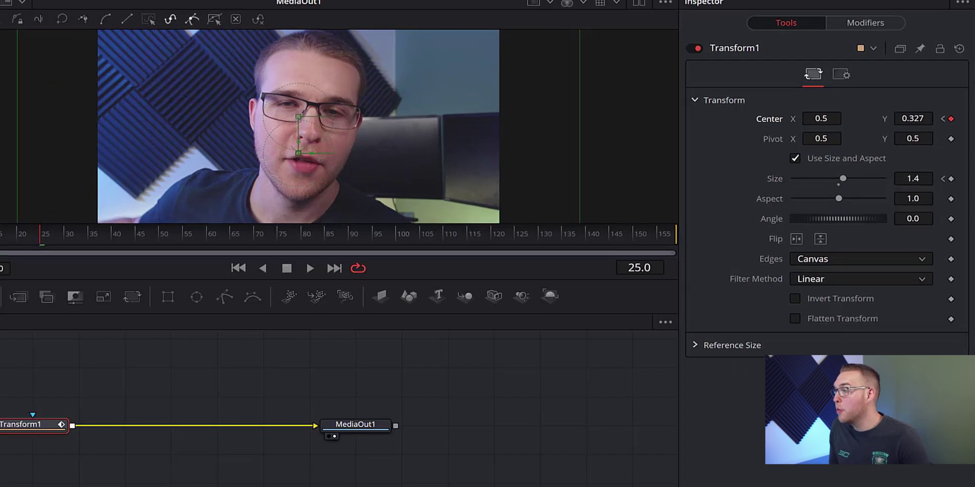
Step: Keyframe a sideways pan with Center X at 0.695, then back to 0.303
key(Right)
key(Right)
key(Right)
key(Right)
key(Right)
key(Right)
key(Right)
key(Right)
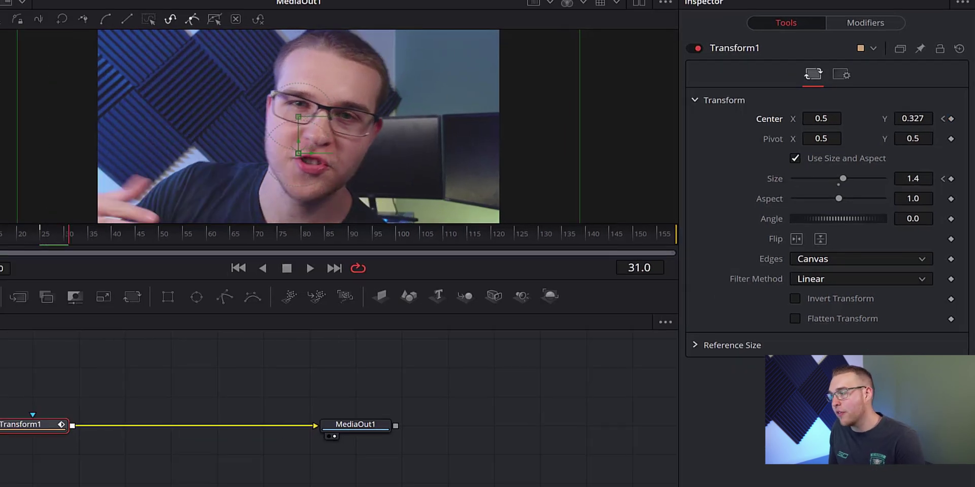
drag(826, 120, 965, 120)
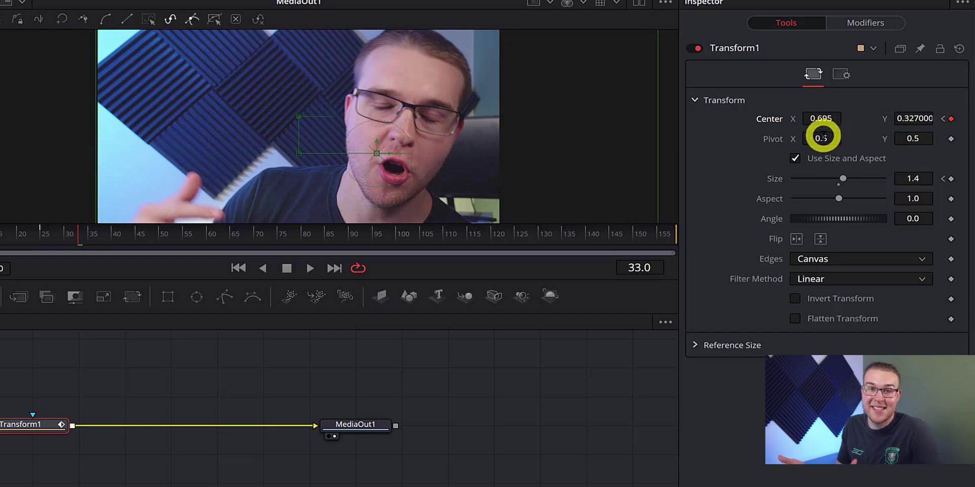
key(space)
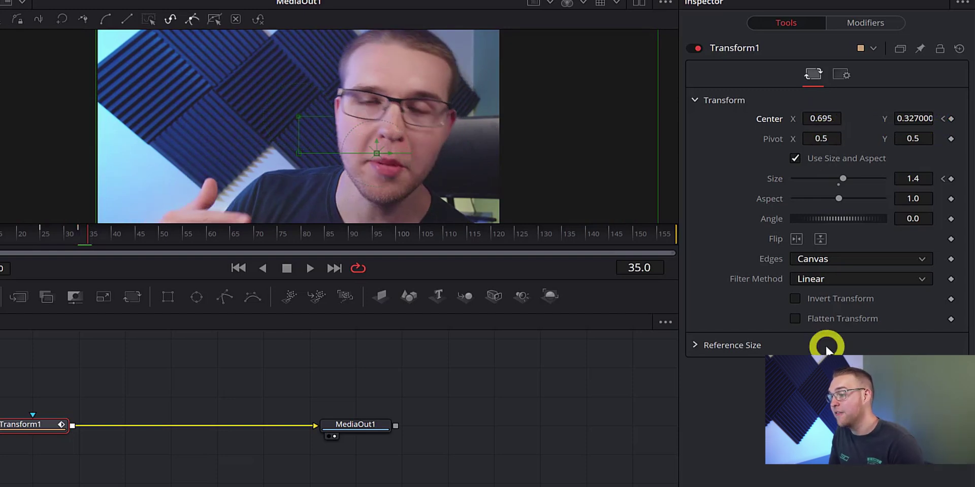
key(space)
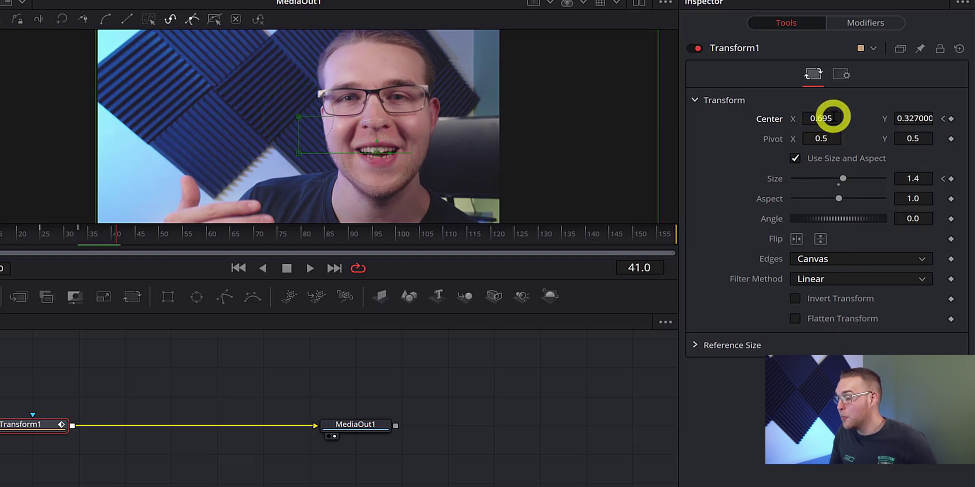
drag(829, 116, 557, 157)
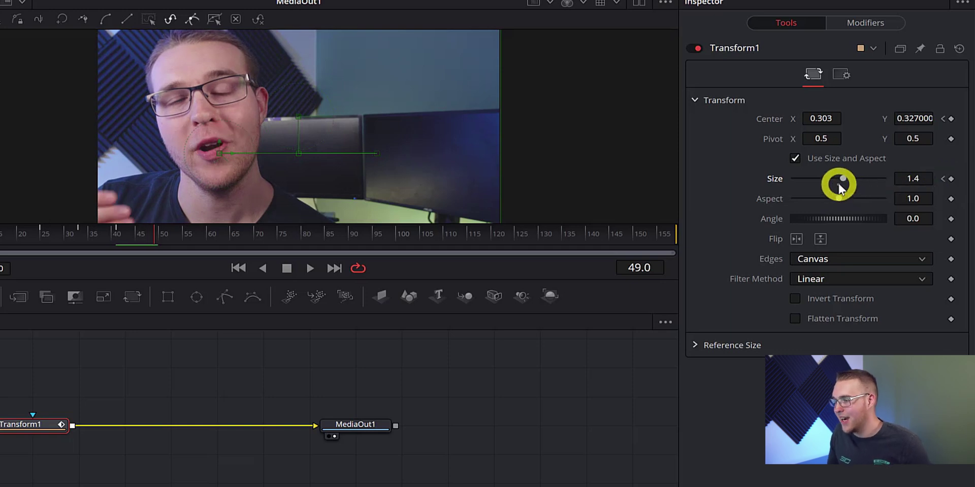
Step: Set Size back to 1.0 and Center to 0.5, 0.5 to end on the full frame
drag(838, 186, 838, 185)
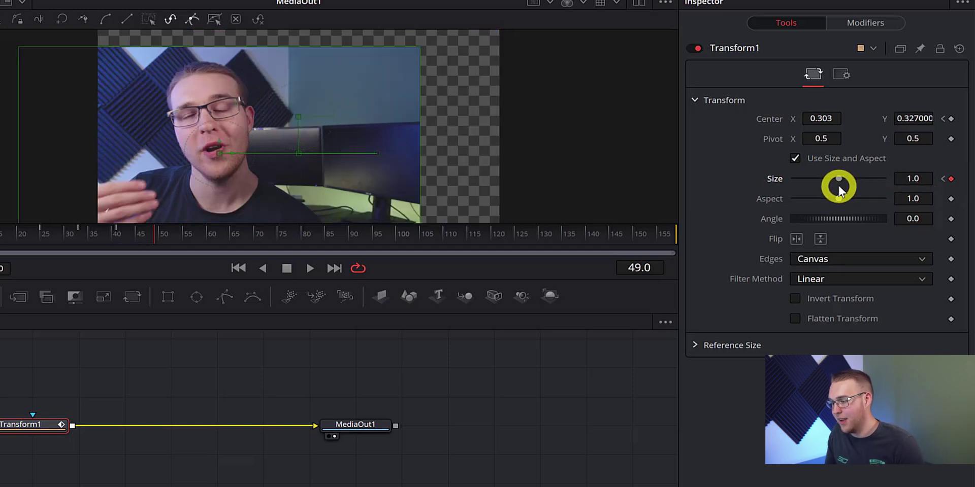
click(835, 119)
key(BackSpace)
key(BackSpace)
key(BackSpace)
text(5)
click(920, 120)
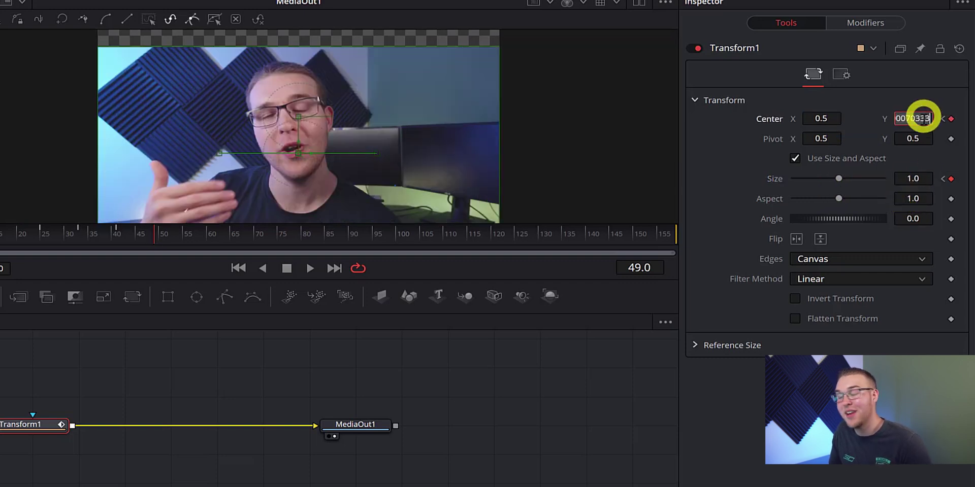
text(0.5)
key(Return)
drag(636, 391, 598, 388)
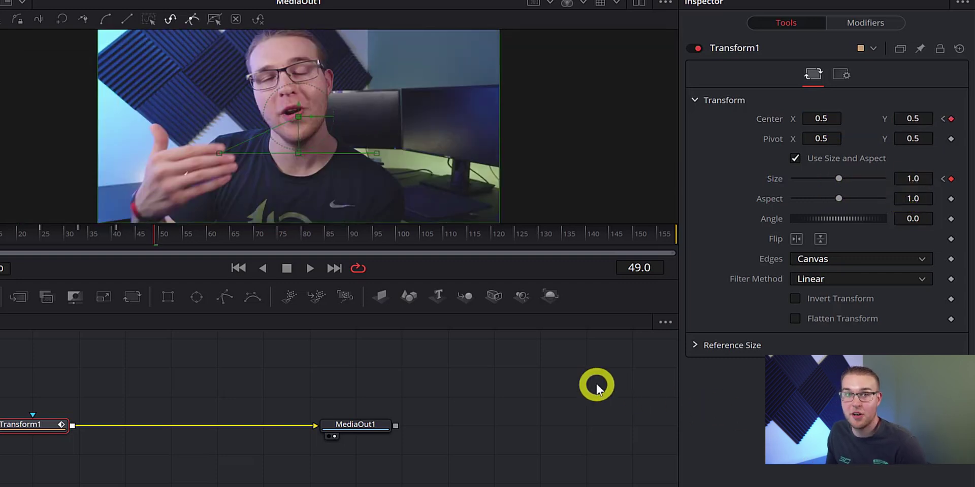
Step: Rewind to frame 0 and play back the animated camera move
drag(41, 234, 0, 234)
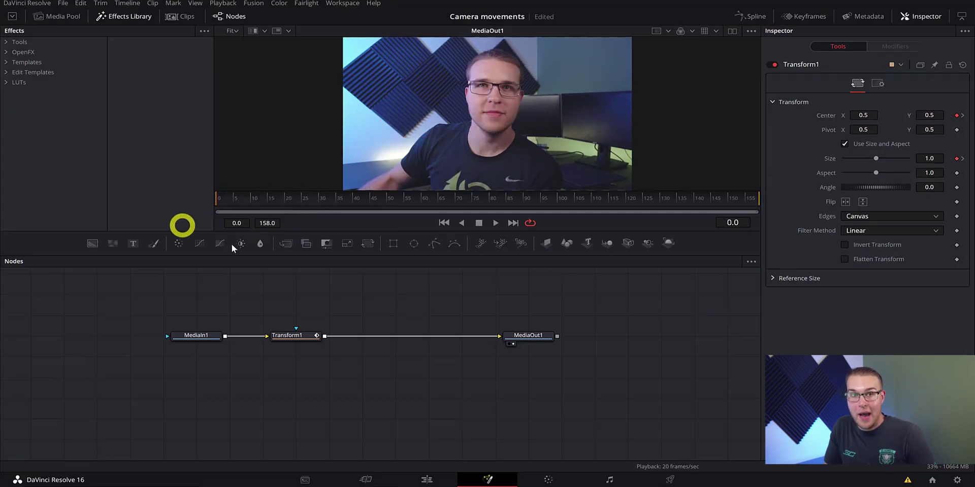
key(space)
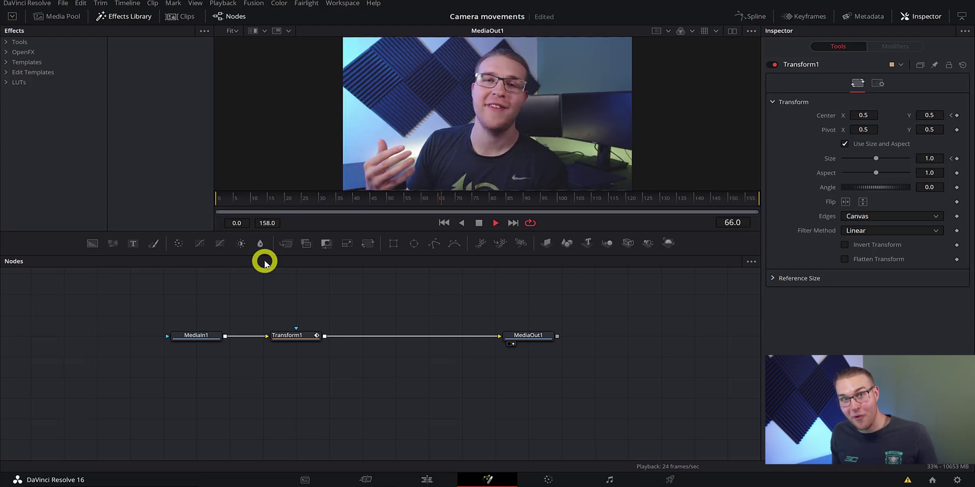
key(space)
drag(250, 200, 210, 206)
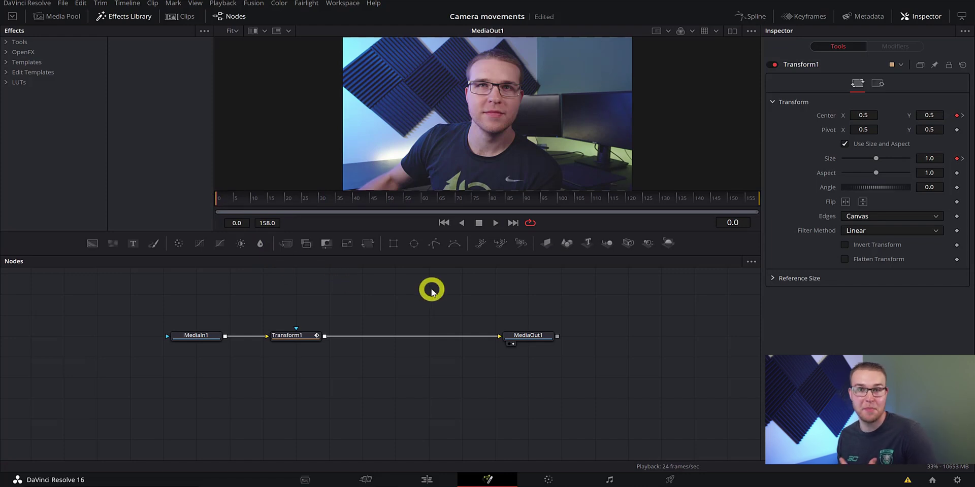
Step: Open and widen the Spline editor, fitting all Transform1 Size and Displacement curves in view
click(751, 17)
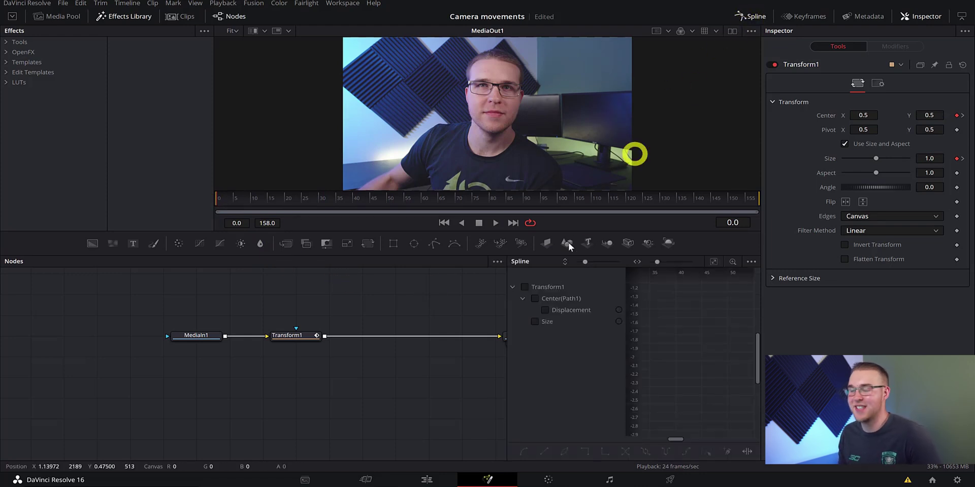
drag(507, 341, 337, 355)
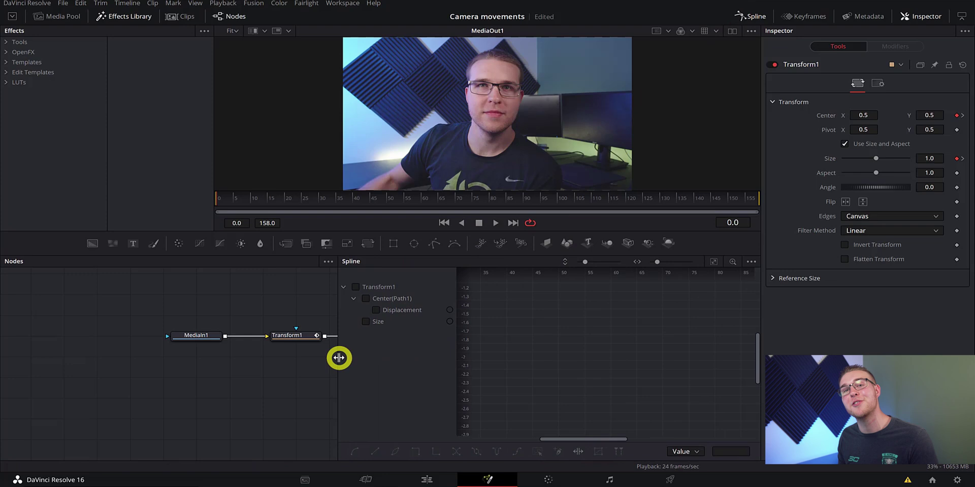
click(356, 288)
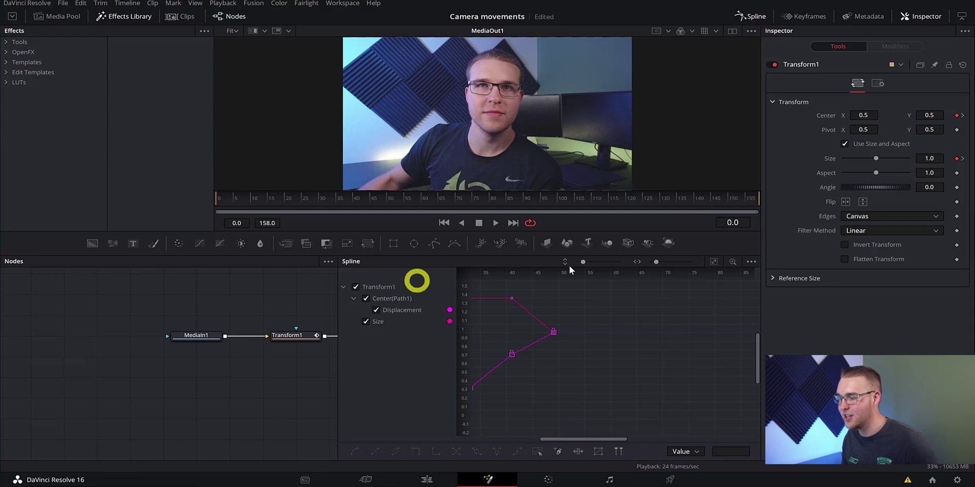
click(714, 262)
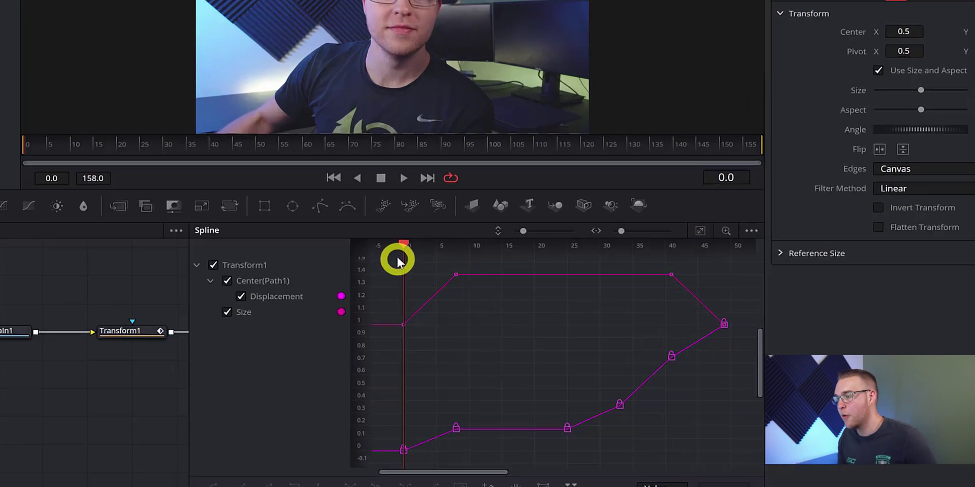
Step: Smooth all keyframes, preview the result, then revert the curves to linear
drag(343, 254, 726, 464)
key(shift+s)
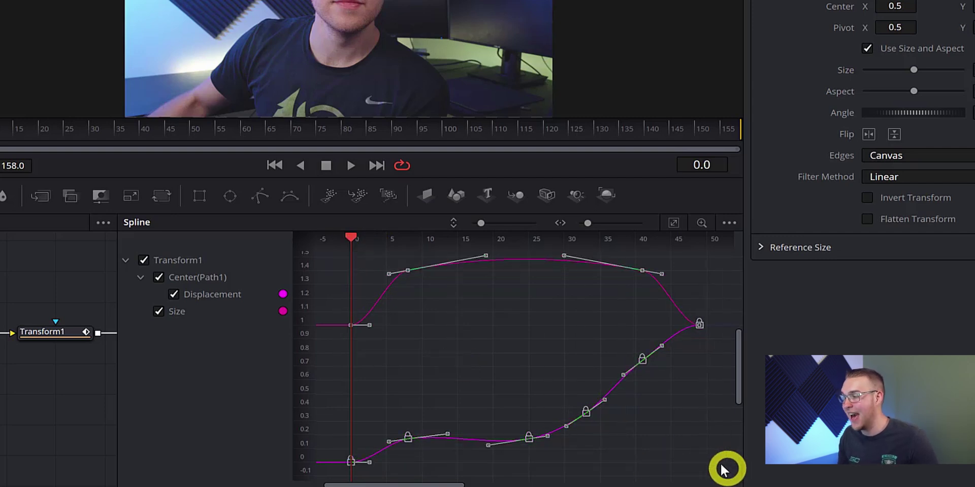
click(667, 418)
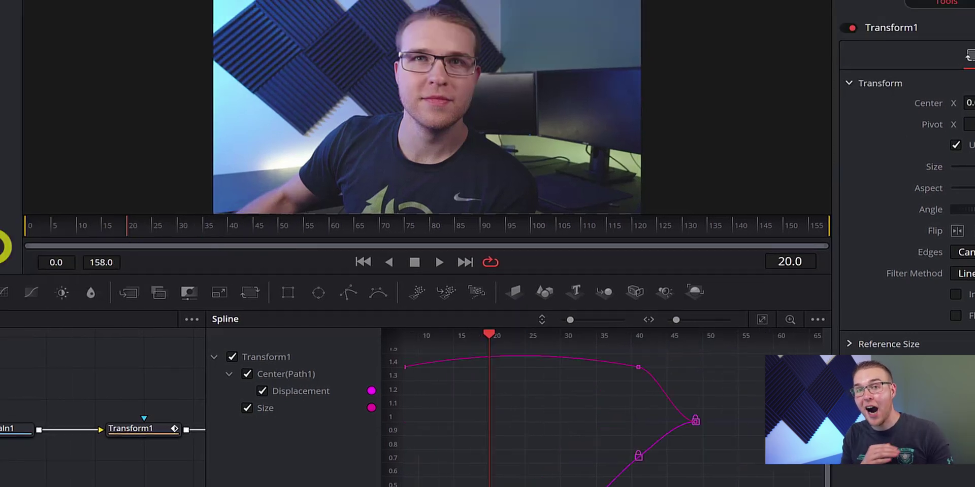
key(space)
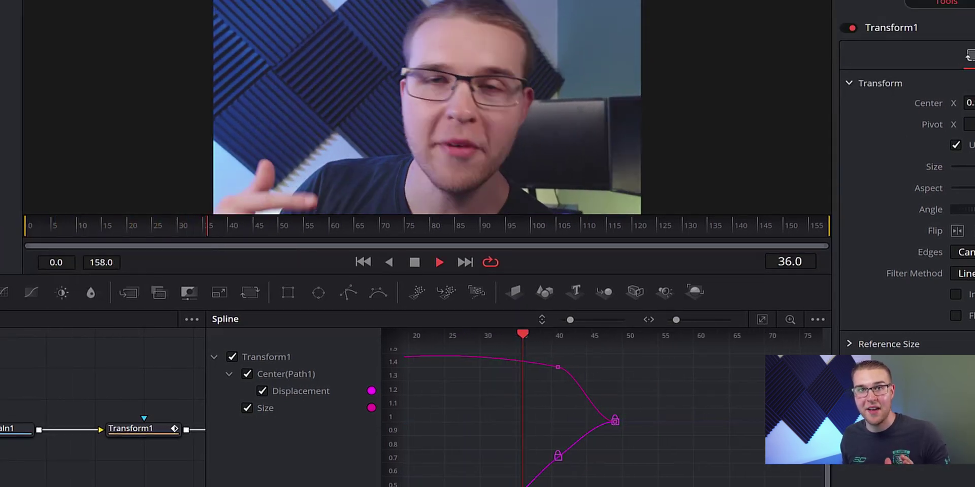
key(space)
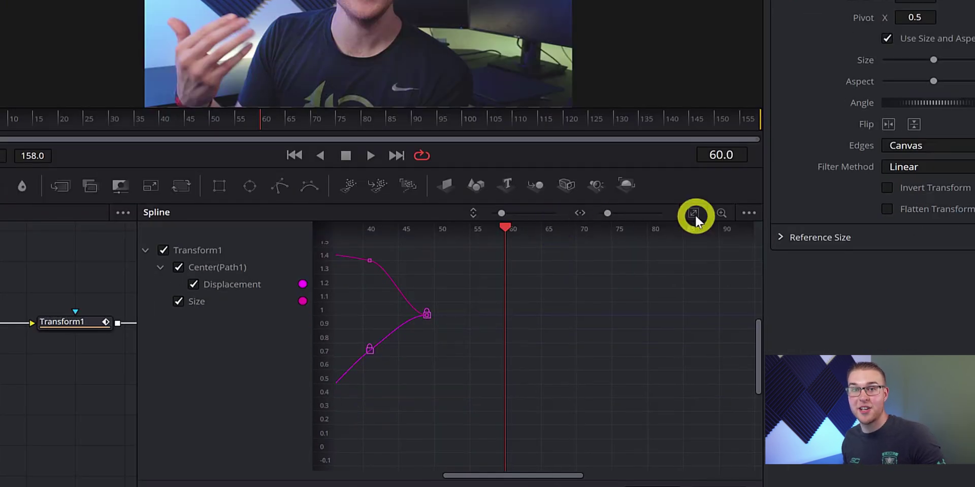
click(762, 320)
key(shift+l)
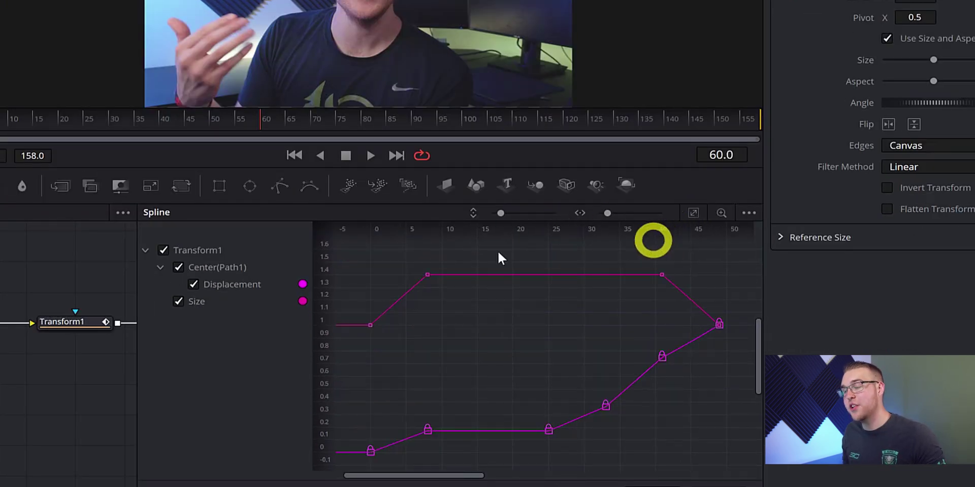
Step: Delete in-between keyframes on the first zoom ramp and final zoom-out ramp, smoothing the remainder
drag(364, 251, 444, 337)
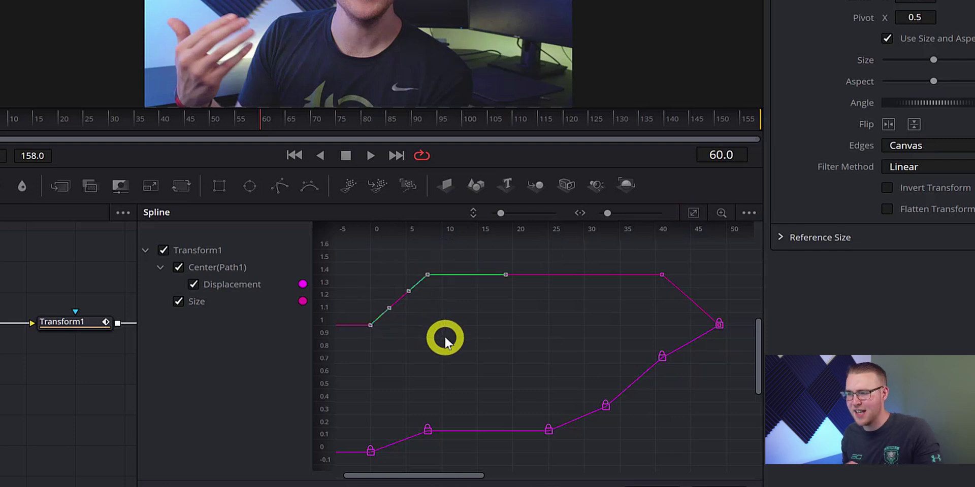
key(Delete)
key(shift+s)
click(480, 333)
drag(637, 246, 734, 345)
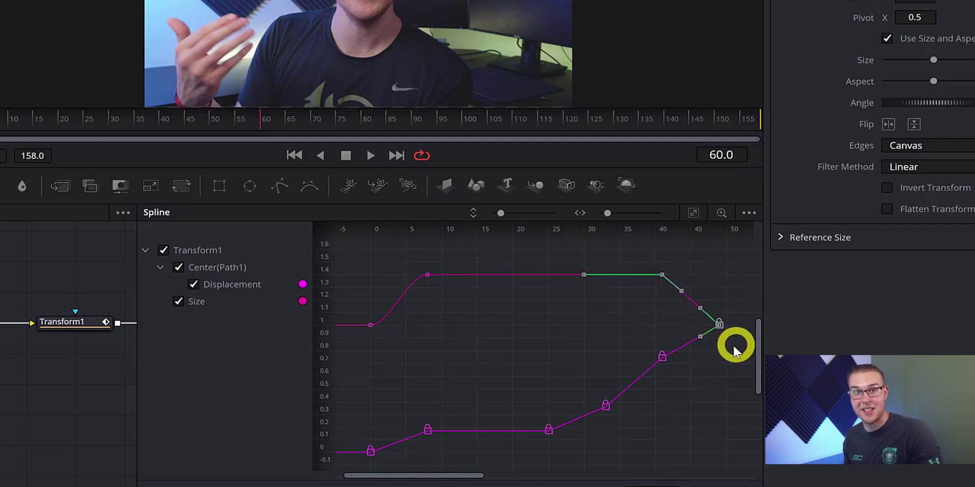
key(Delete)
click(594, 329)
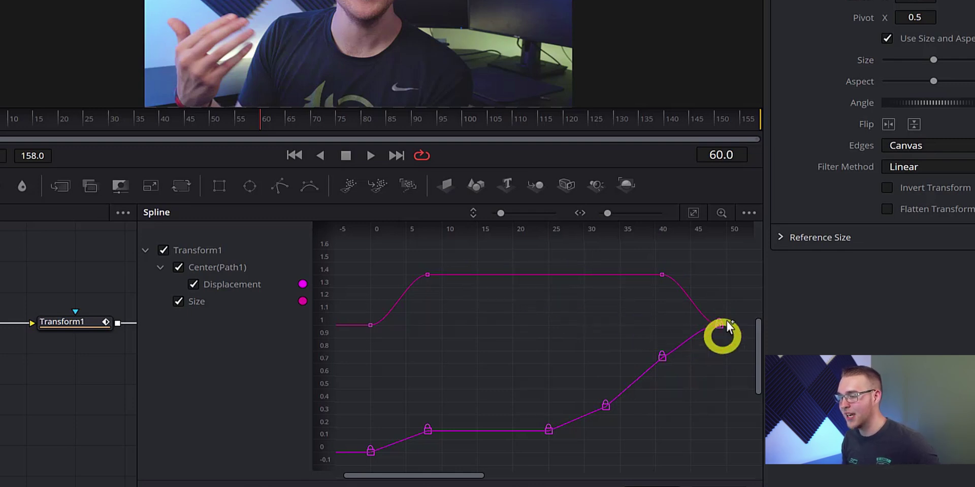
Step: Clean up the lower curve's keyframes and smooth its two lower-left keyframes
drag(675, 378, 538, 459)
key(Delete)
click(592, 453)
drag(354, 413, 453, 465)
key(shift+s)
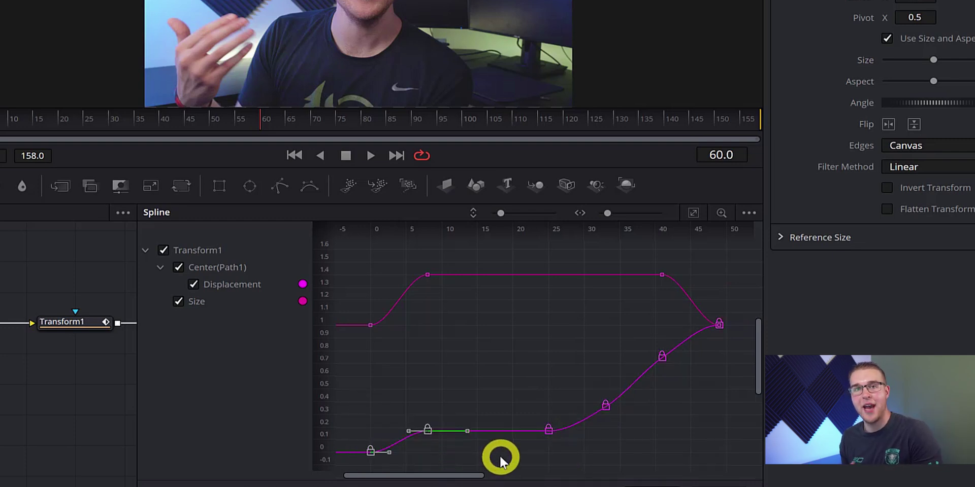
click(499, 455)
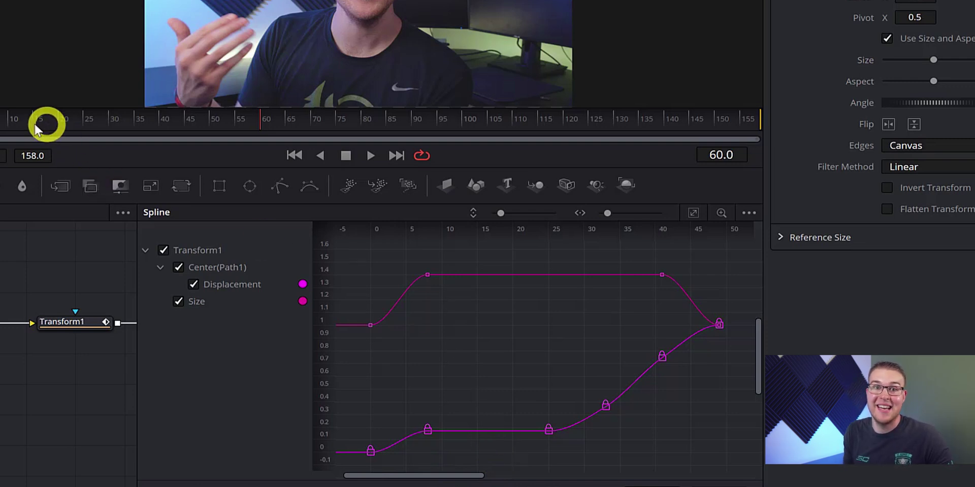
Step: Return to the first frame and play back the eased camera moves
click(3, 120)
key(space)
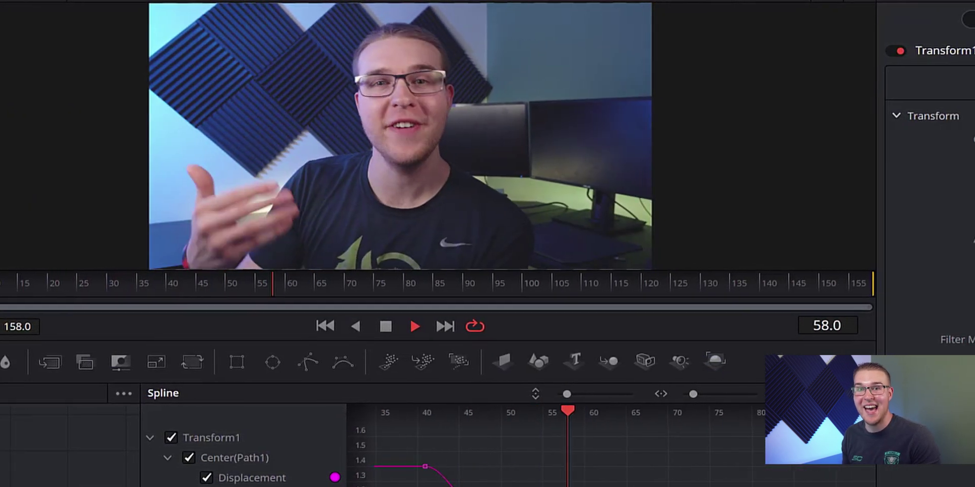
key(space)
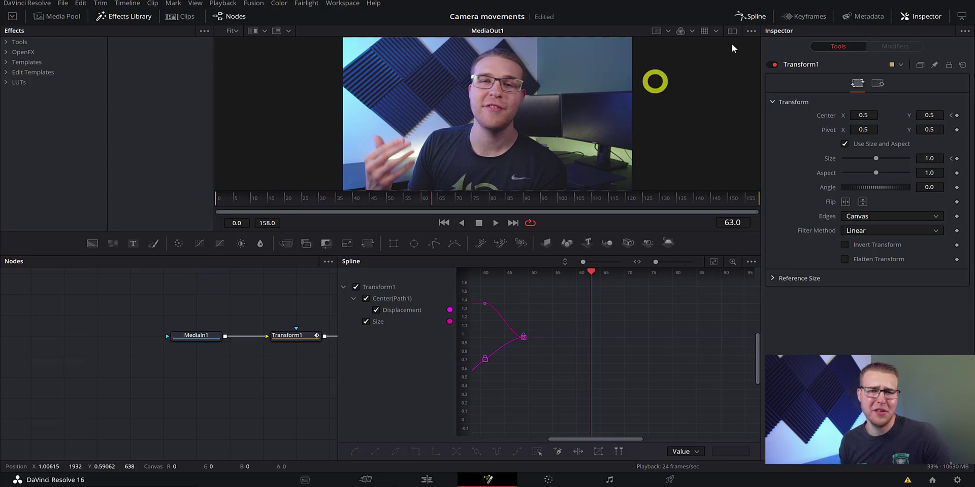
Step: Close the Spline editor and enable Transform1 motion blur with Quality raised to 6
click(747, 16)
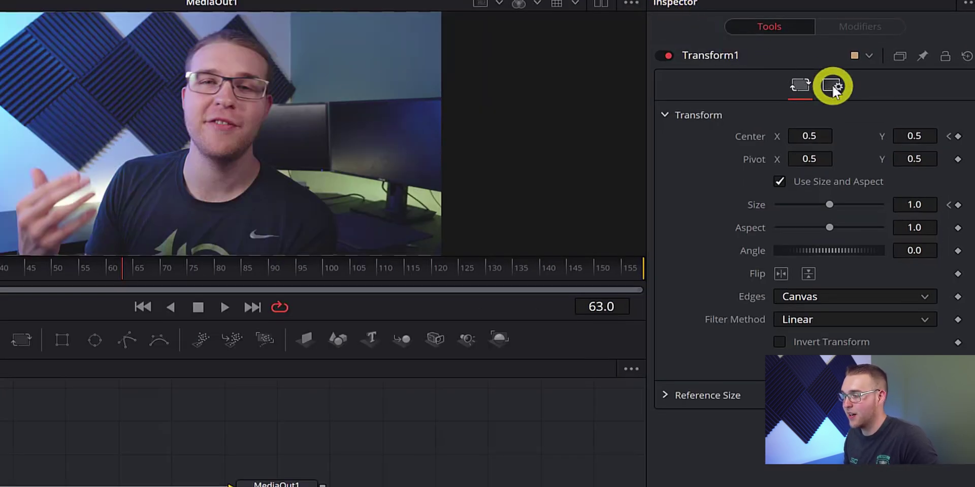
click(832, 84)
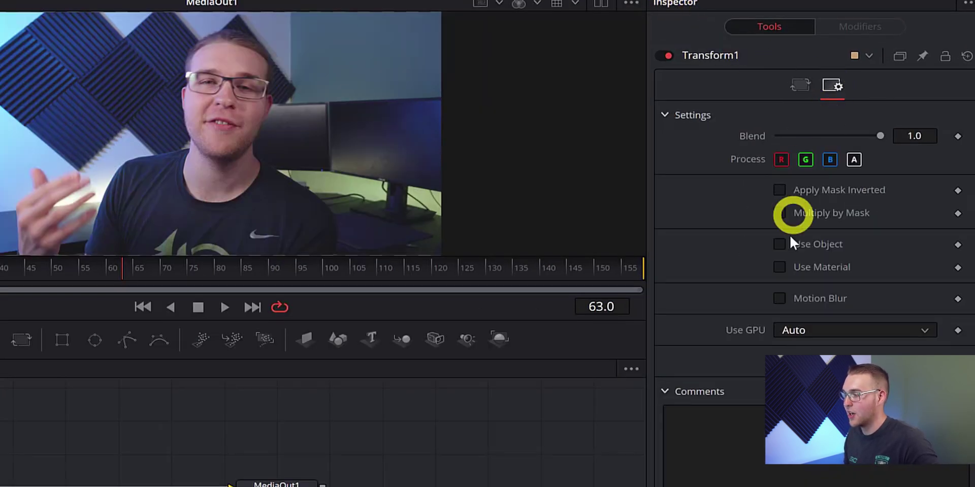
click(779, 298)
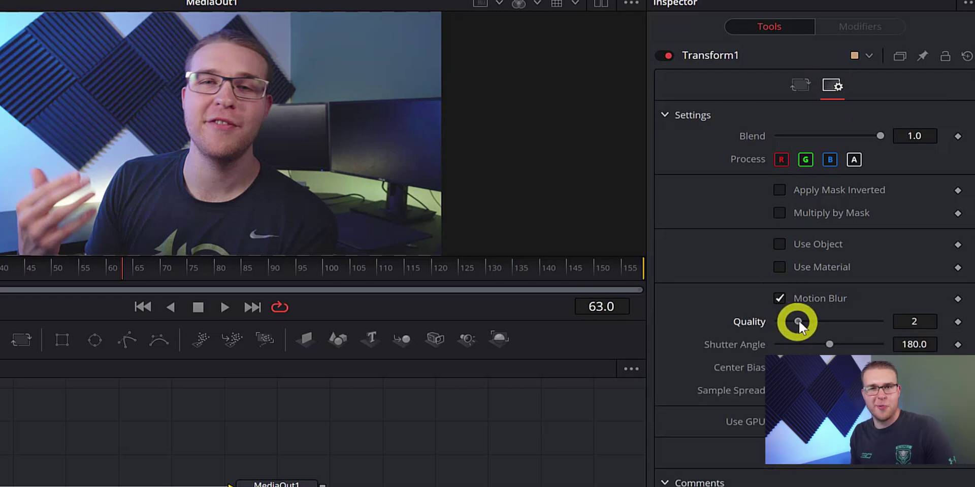
drag(799, 320, 846, 343)
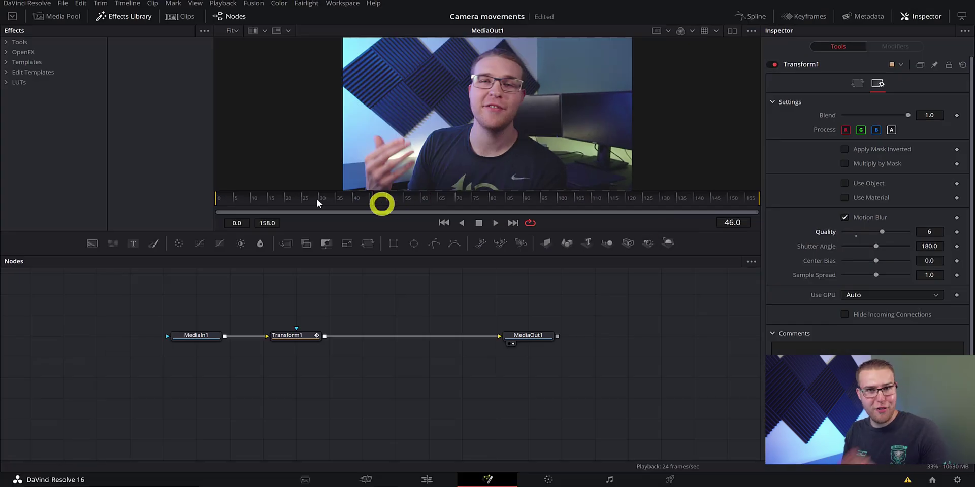
drag(381, 207, 184, 204)
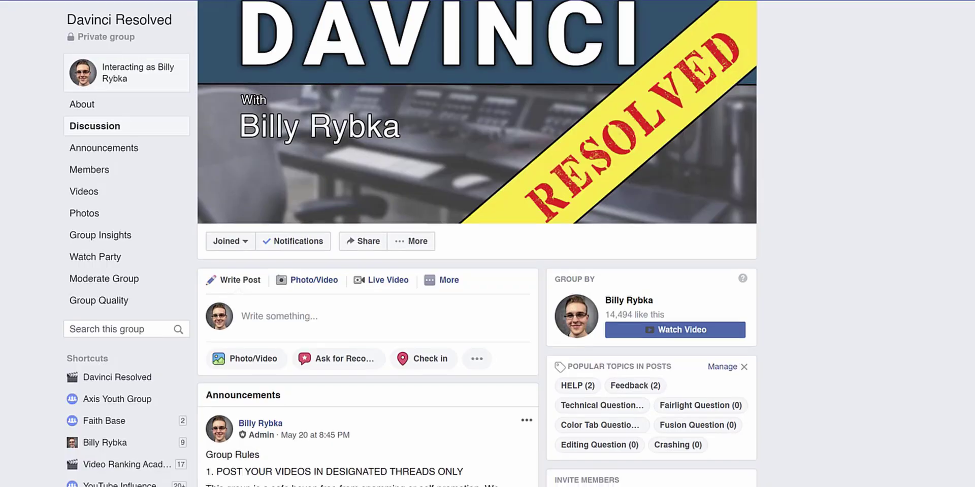
scroll(478, 244, down, 3)
scroll(478, 244, down, 5)
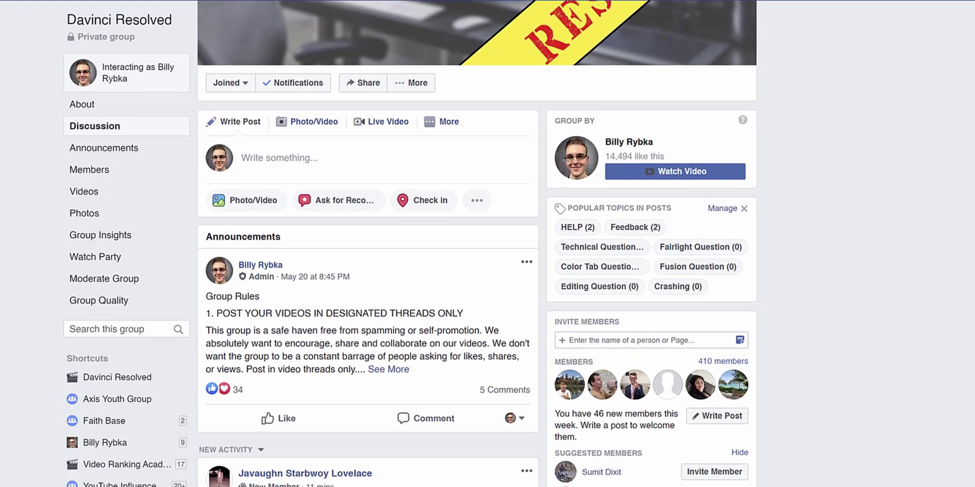
scroll(477, 244, down, 4)
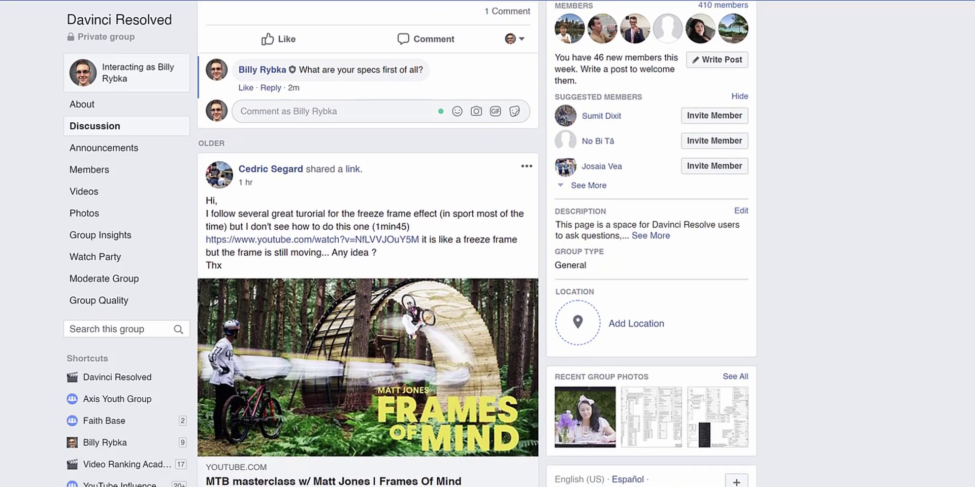